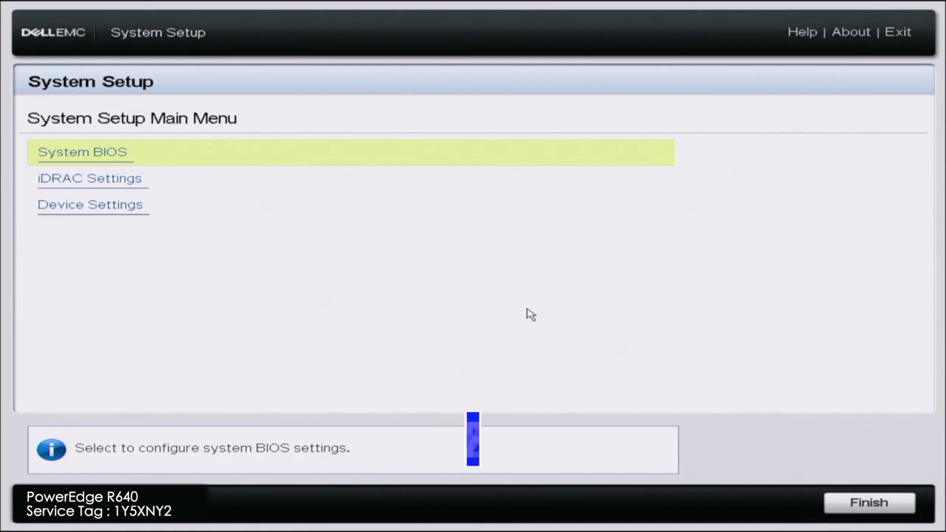
click(438, 192)
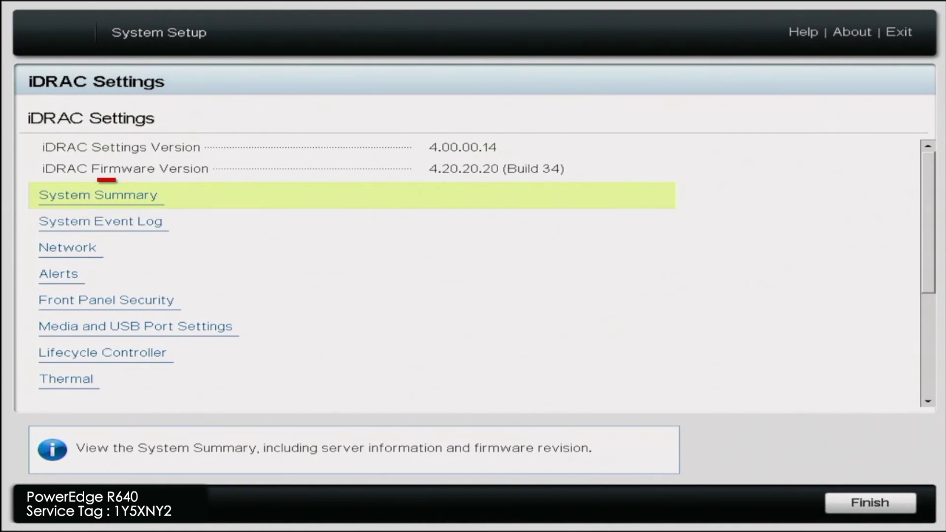
key(Return)
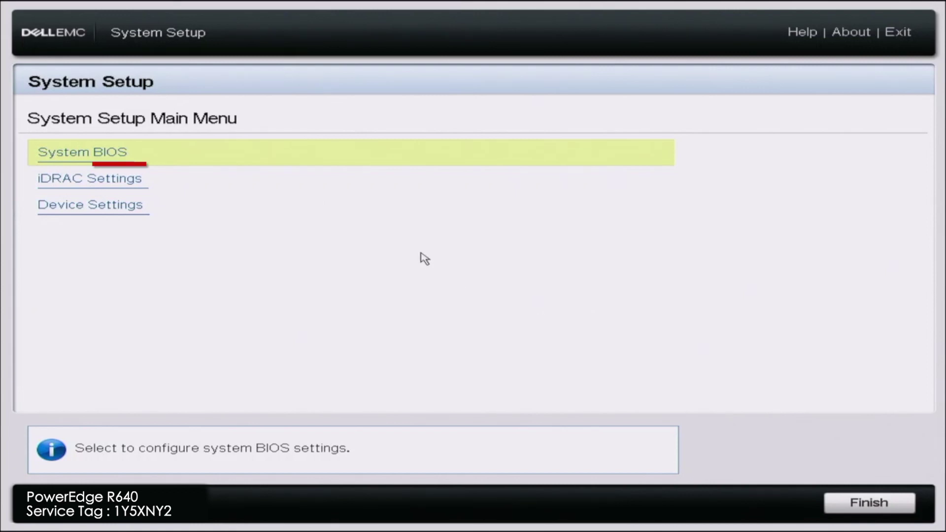
Under iDRAC Settings > Network, set IPv4 Enable DHCP to Enabled and select the Preferred DNS field.
click(436, 188)
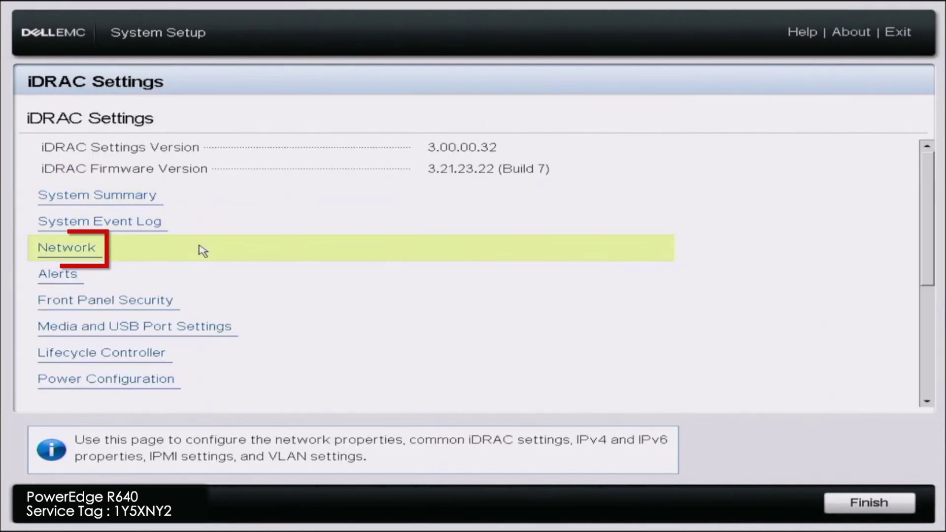
click(202, 250)
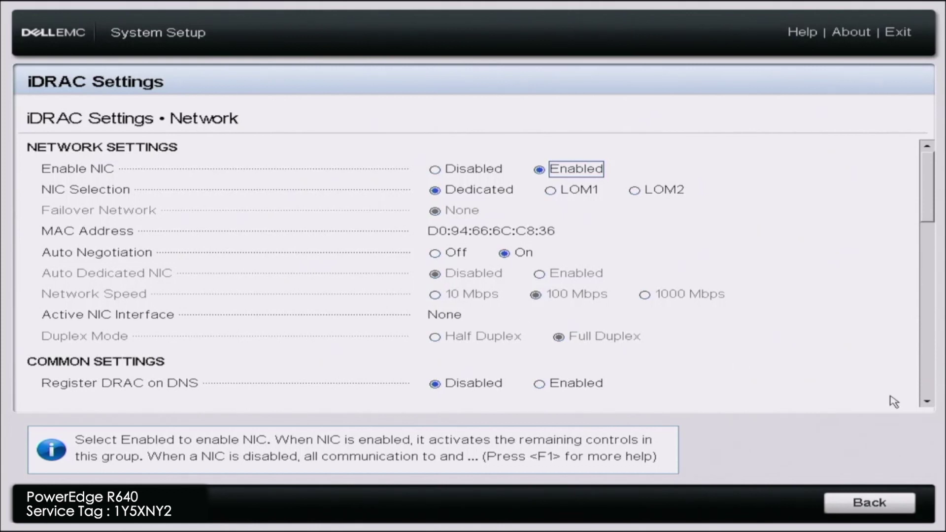
click(926, 403)
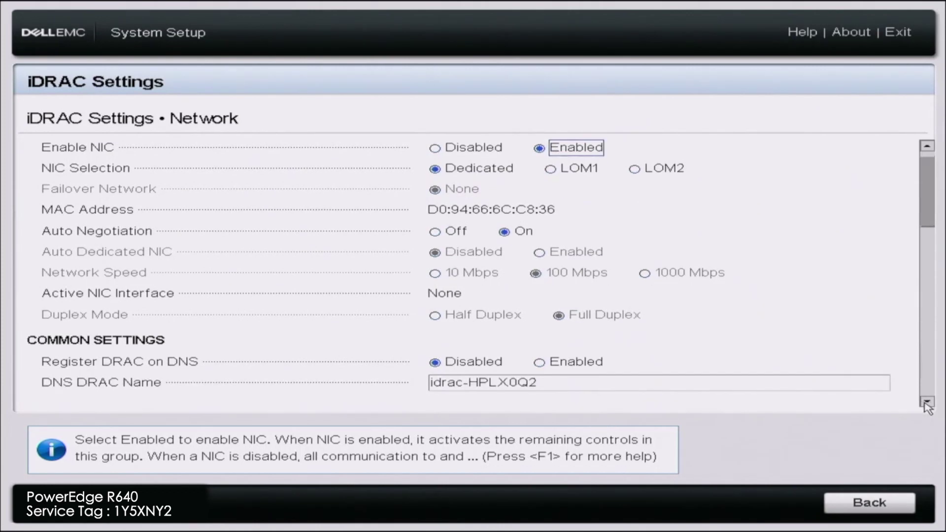
scroll(926, 404, down, 5)
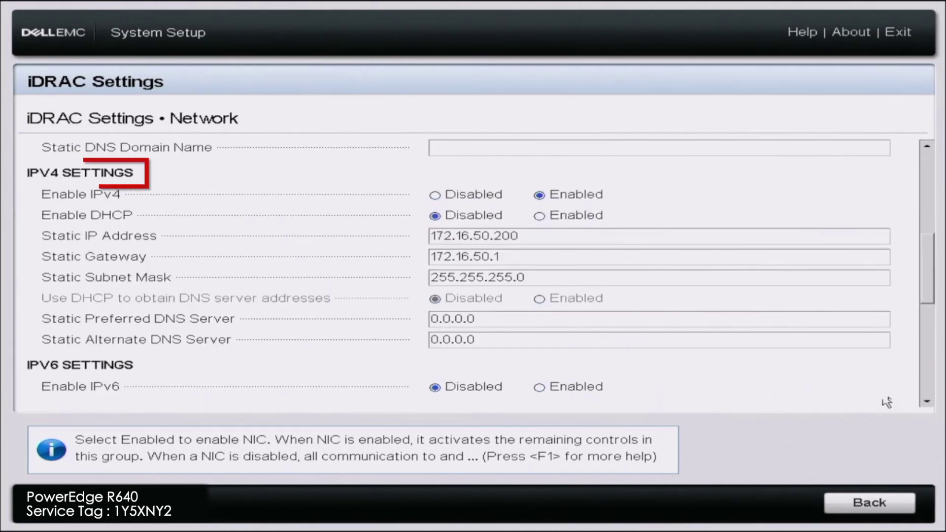
click(547, 218)
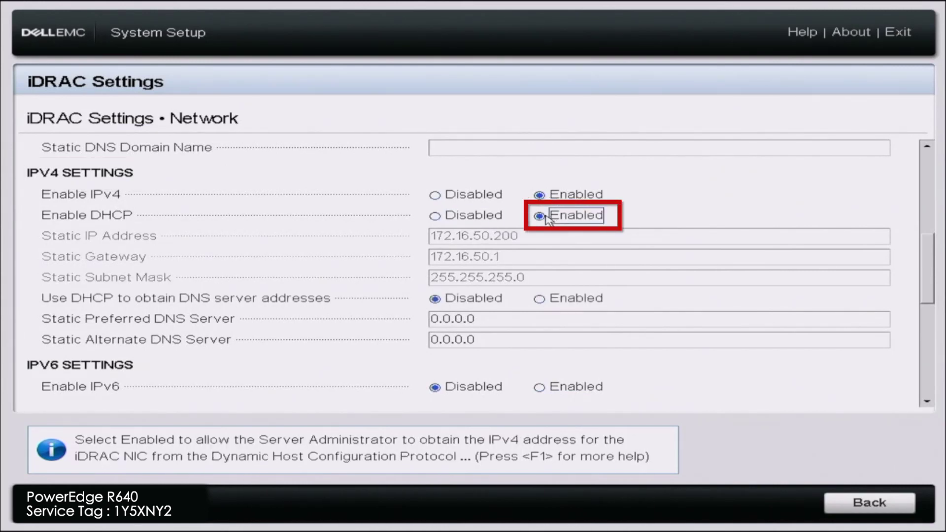
click(521, 321)
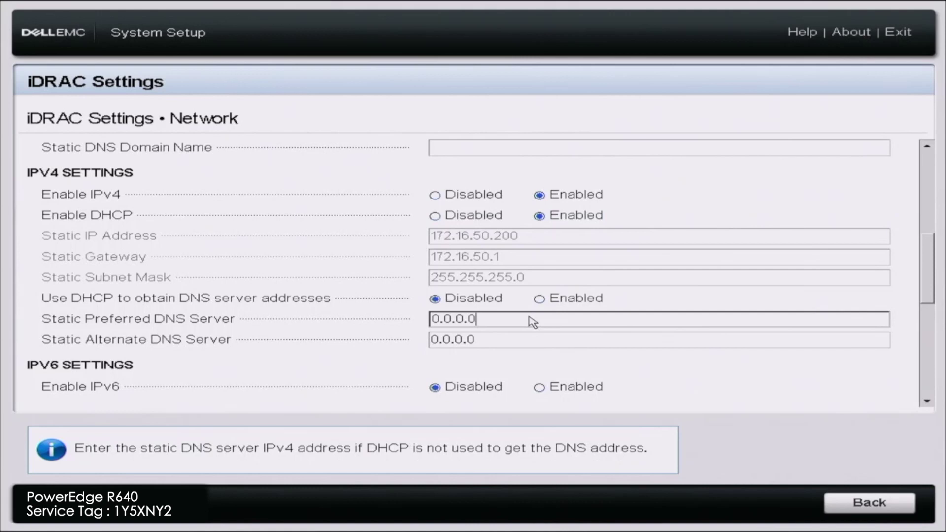
Enter 8.8.8.8 as the preferred and 8.8.4.4 as the alternate static DNS server.
key(BackSpace)
key(BackSpace)
key(BackSpace)
key(BackSpace)
key(BackSpace)
key(BackSpace)
key(BackSpace)
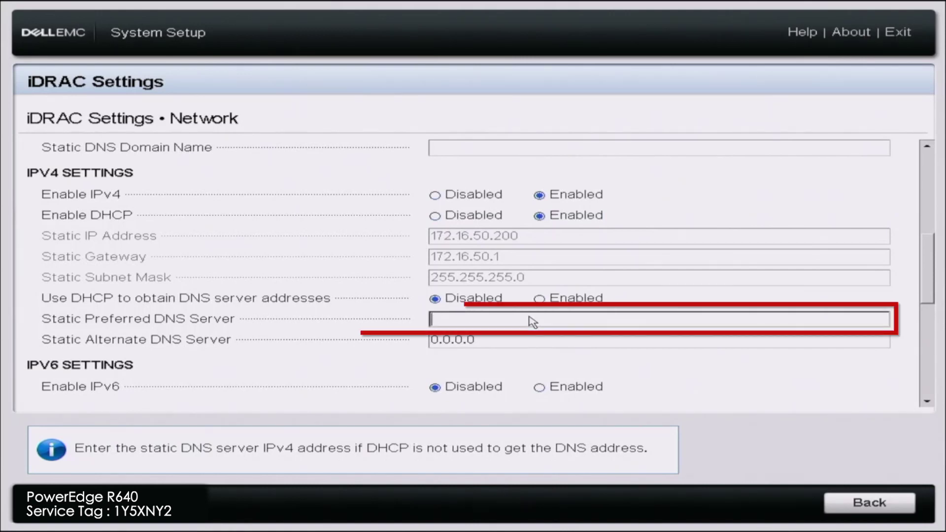
text(8.8.8.8)
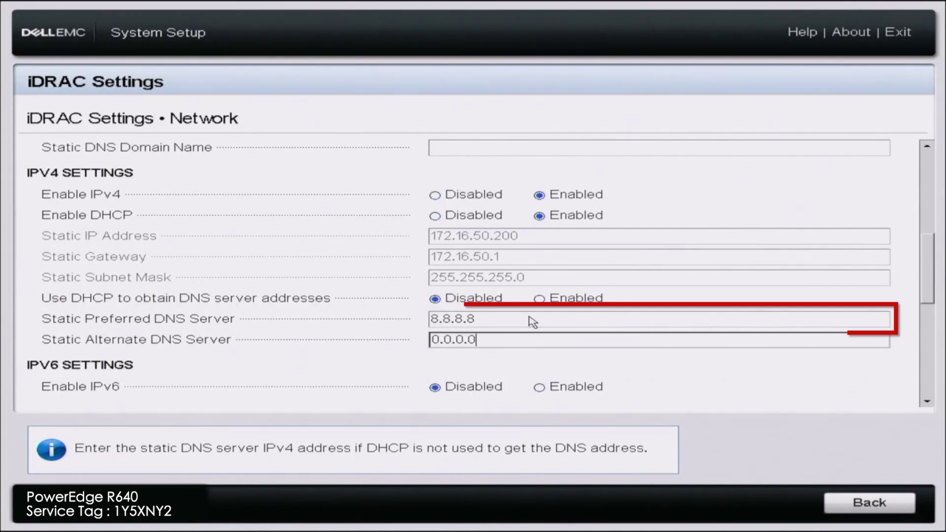
key(Tab)
key(BackSpace)
key(BackSpace)
key(BackSpace)
key(BackSpace)
key(BackSpace)
key(BackSpace)
key(BackSpace)
text(8.8.4.4)
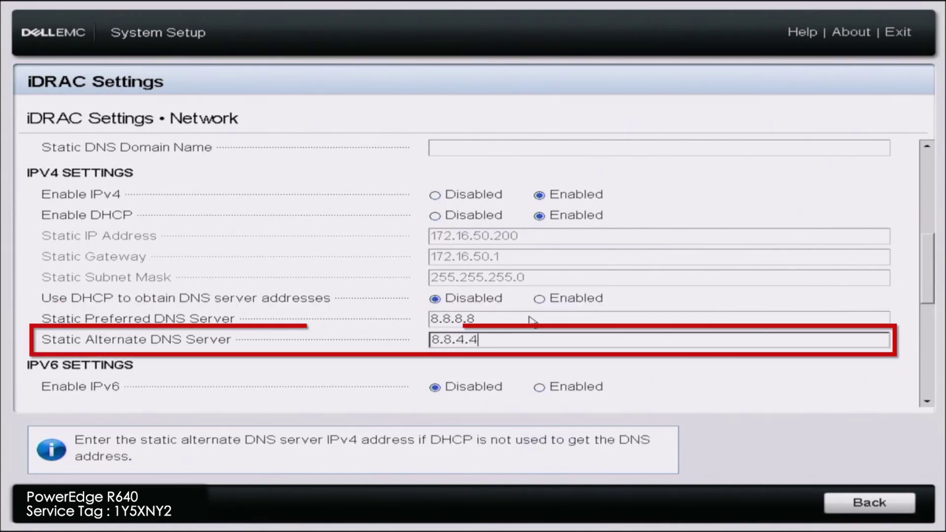
key(Tab)
key(Tab)
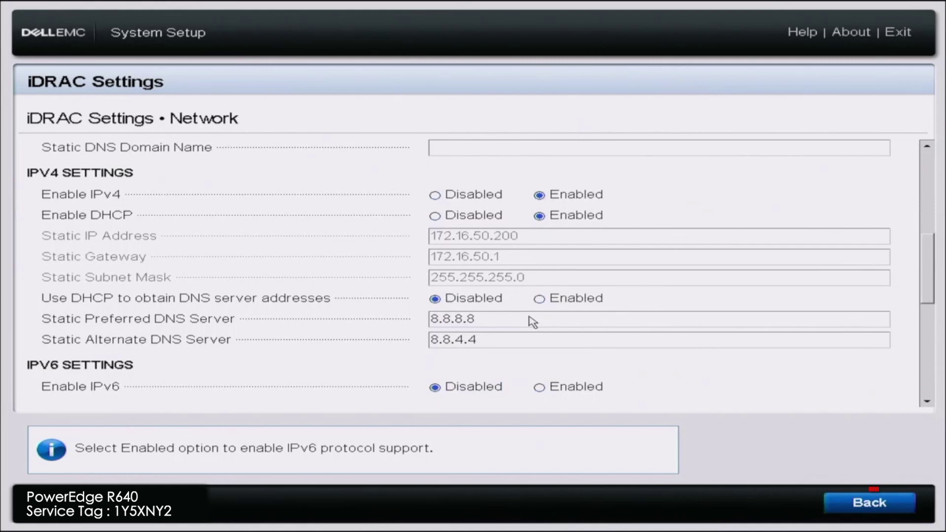
Leave the network page, confirm saving the changes, and return to the main menu.
key(Return)
key(Escape)
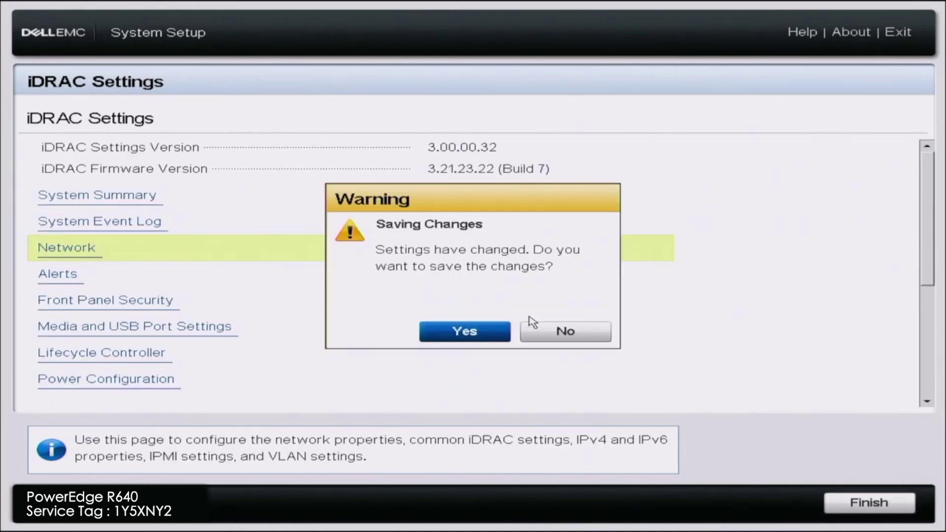
key(Return)
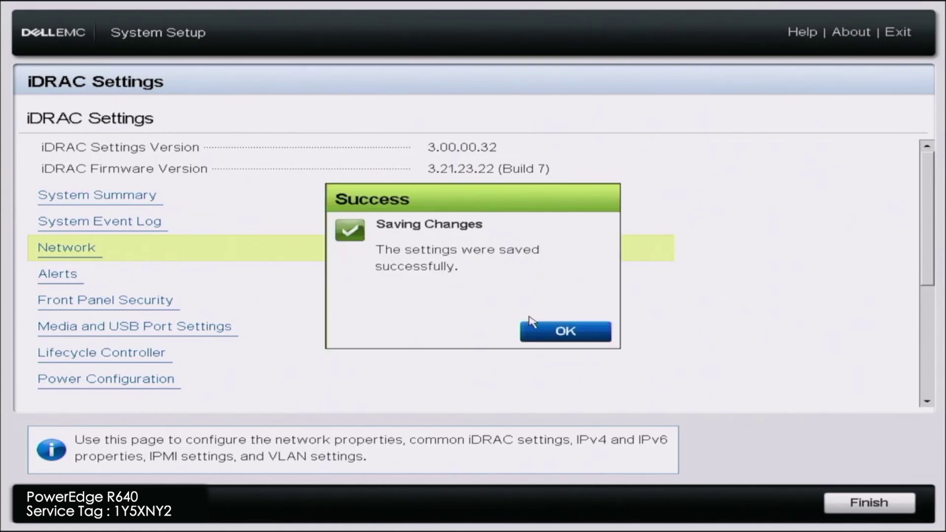
key(Return)
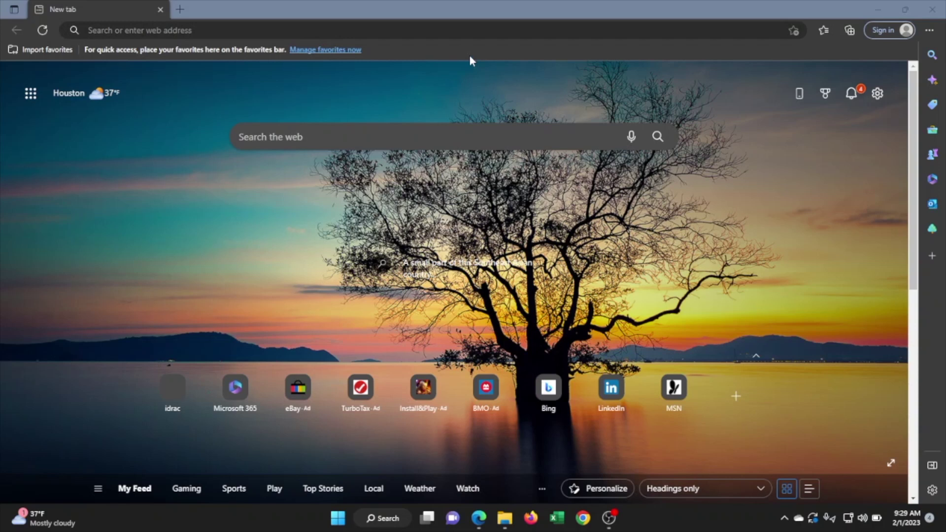
Load the iDRAC web interface at 172.16.50.133 in the browser.
click(453, 32)
text(172.16.50.)
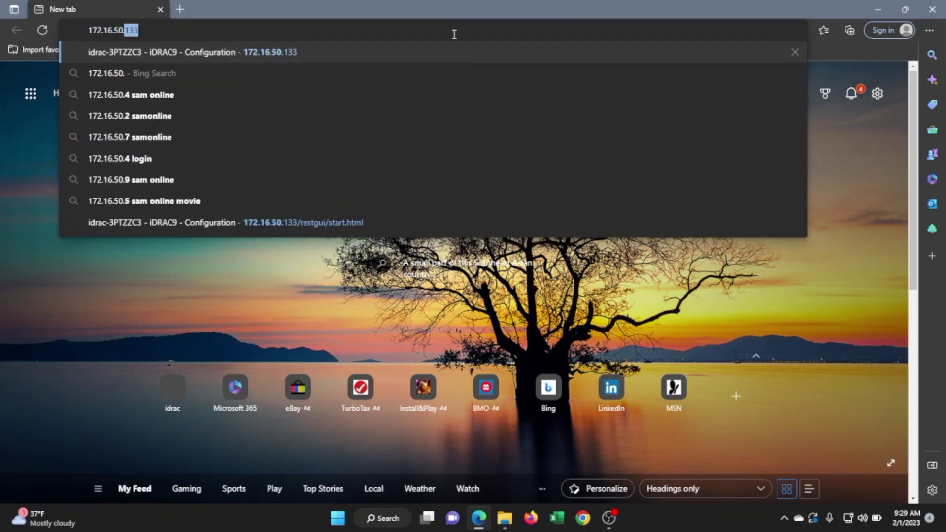
text(133)
key(Return)
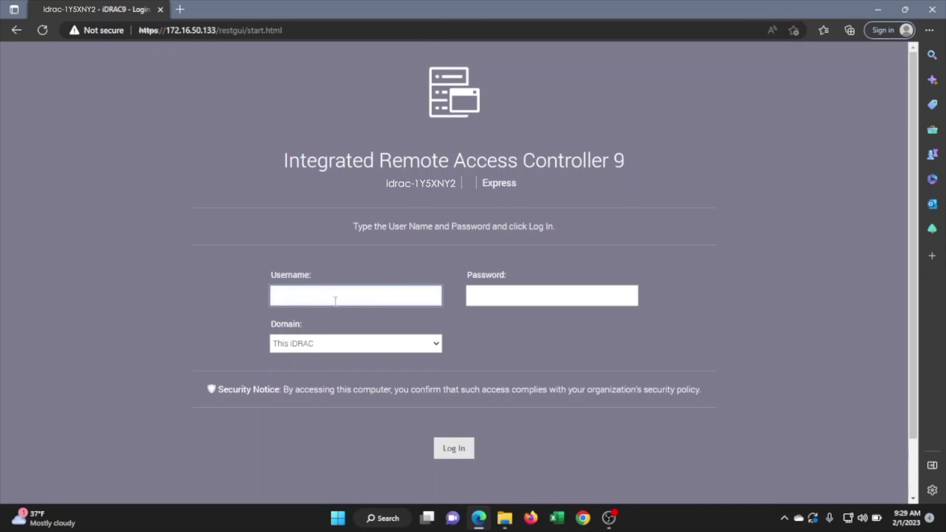
Log in as root with the default password, keep it, and continue to the Dashboard.
text(r)
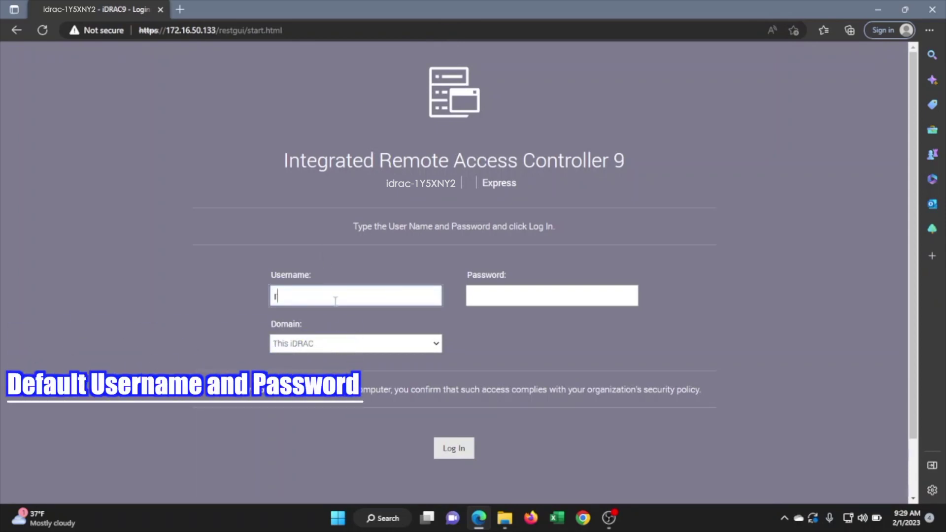
text(oot)
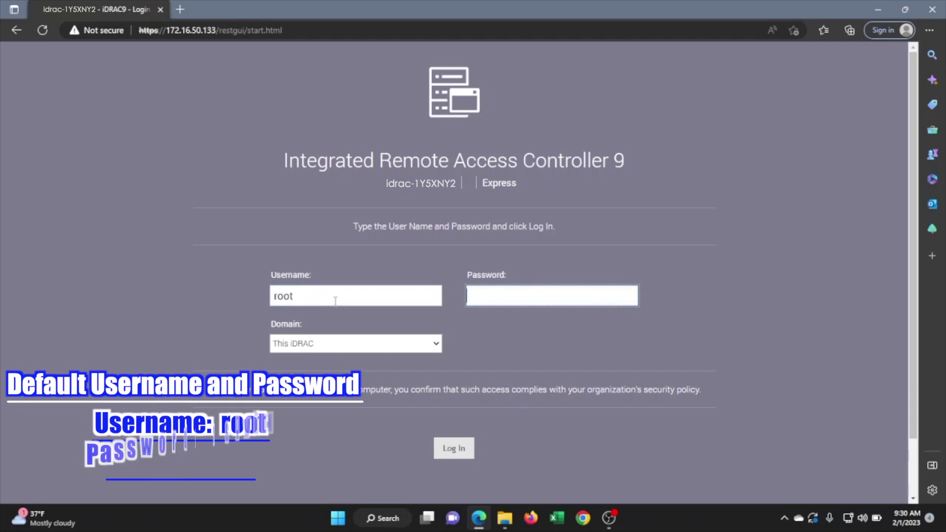
key(Tab)
text(calvin)
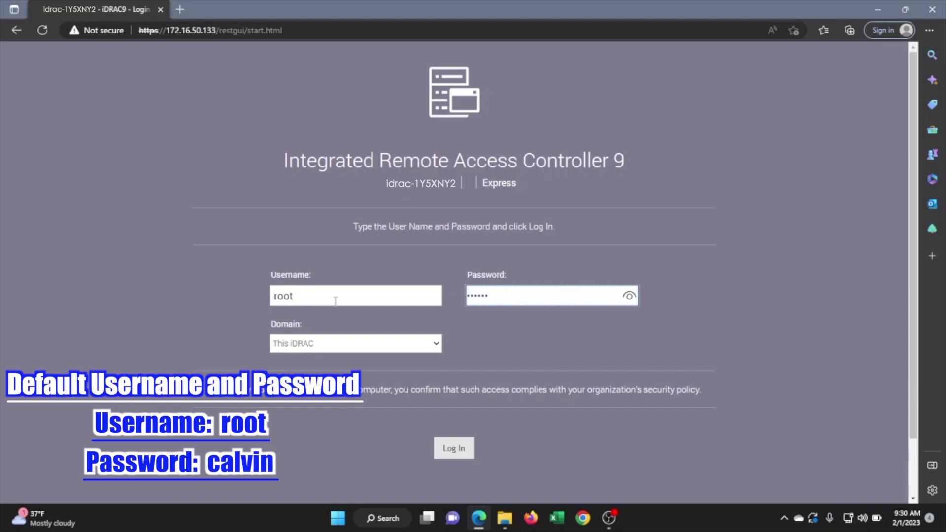
key(Return)
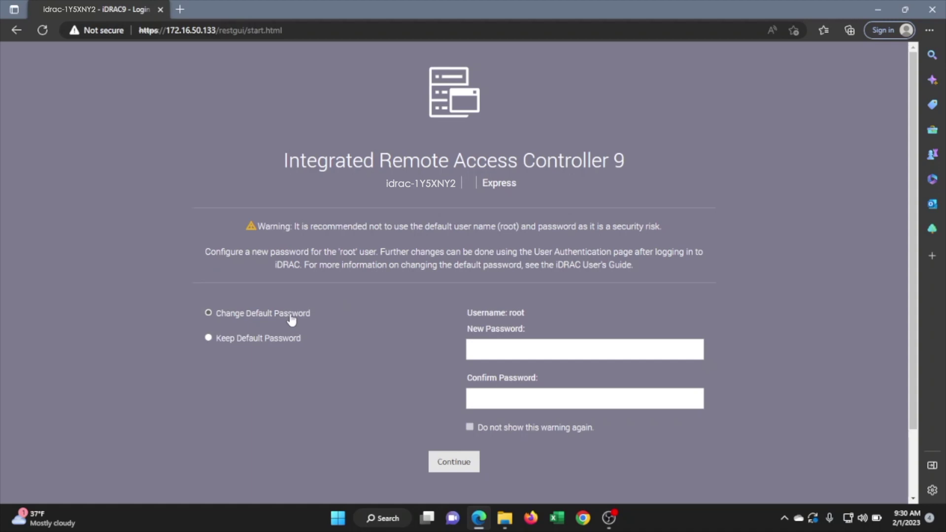
click(271, 339)
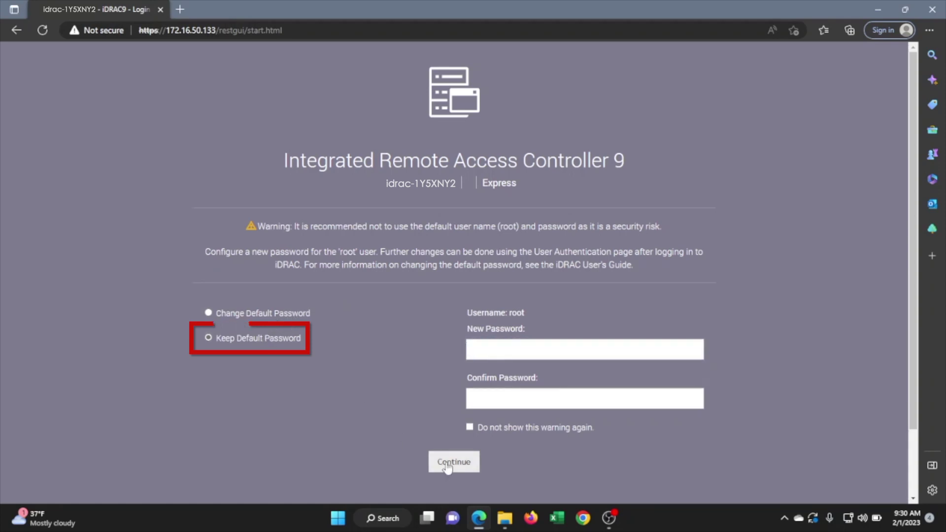
click(449, 463)
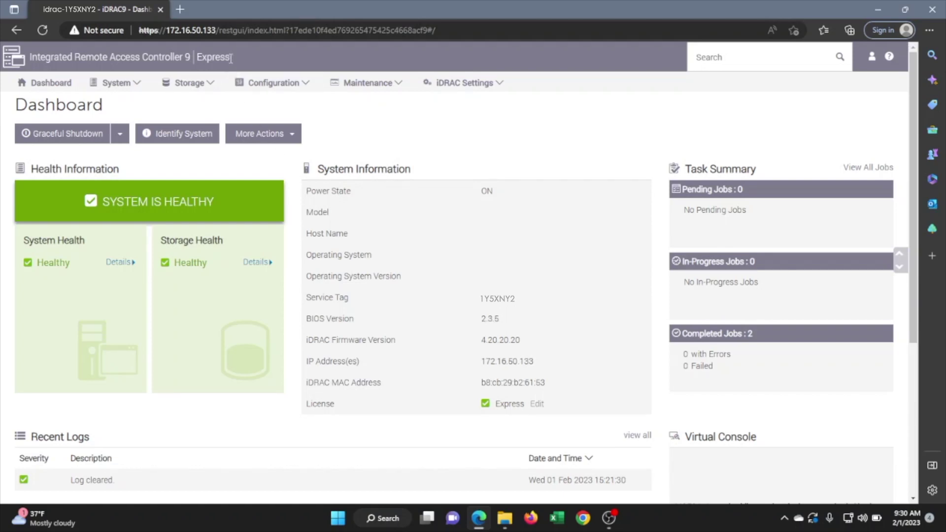
Note the current Express license, then go to Configuration > Licenses.
drag(231, 57, 197, 60)
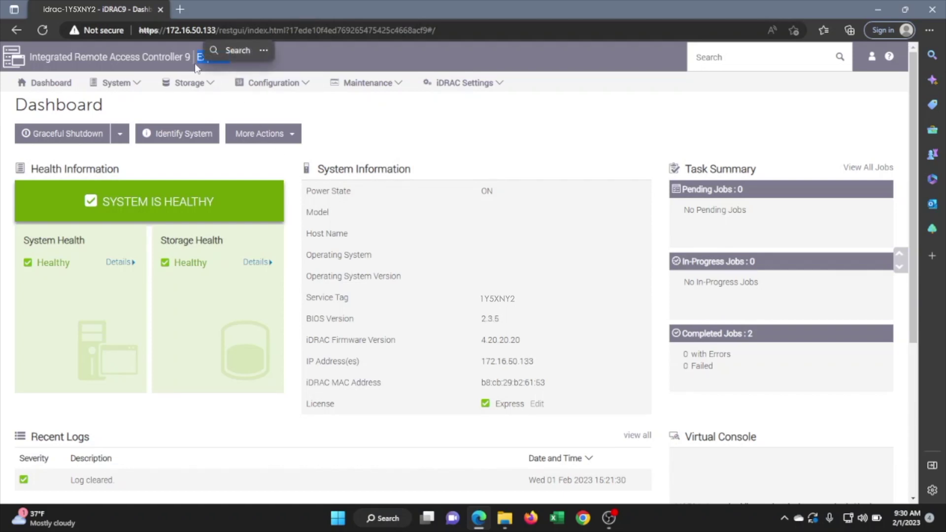
click(280, 119)
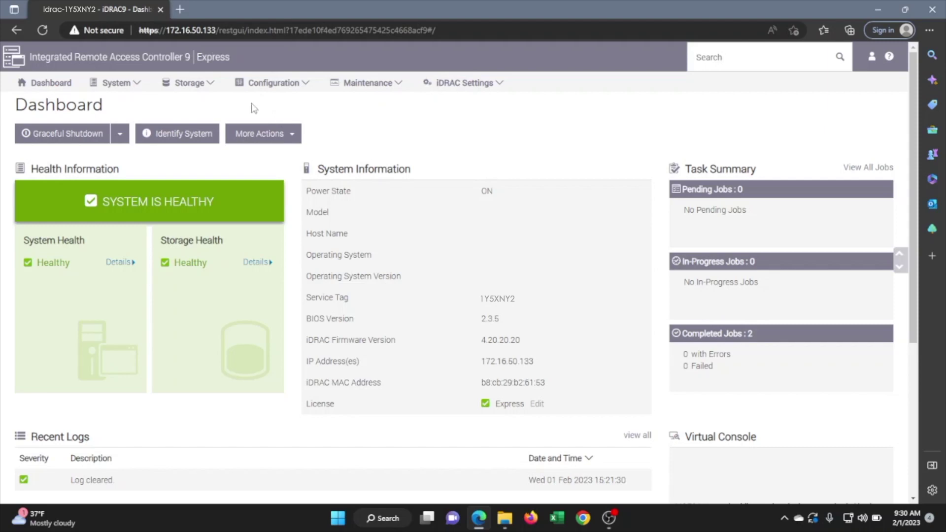
click(305, 85)
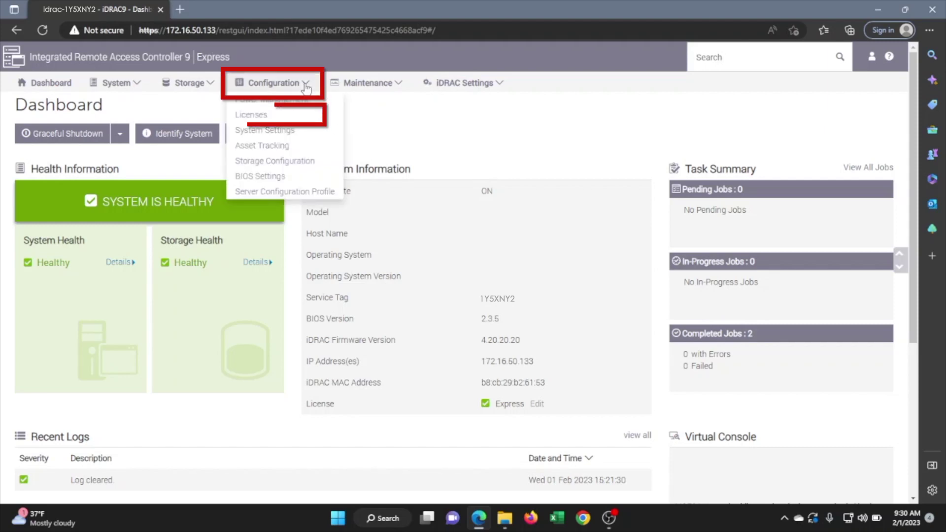
click(268, 116)
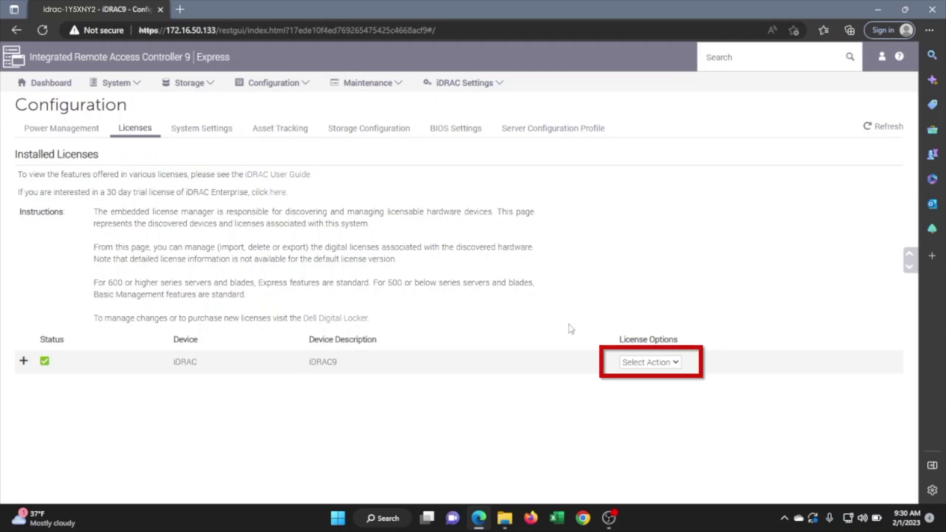
Import the Enterprise license file from the ENFAIN (D:) drive and acknowledge the success message.
click(635, 364)
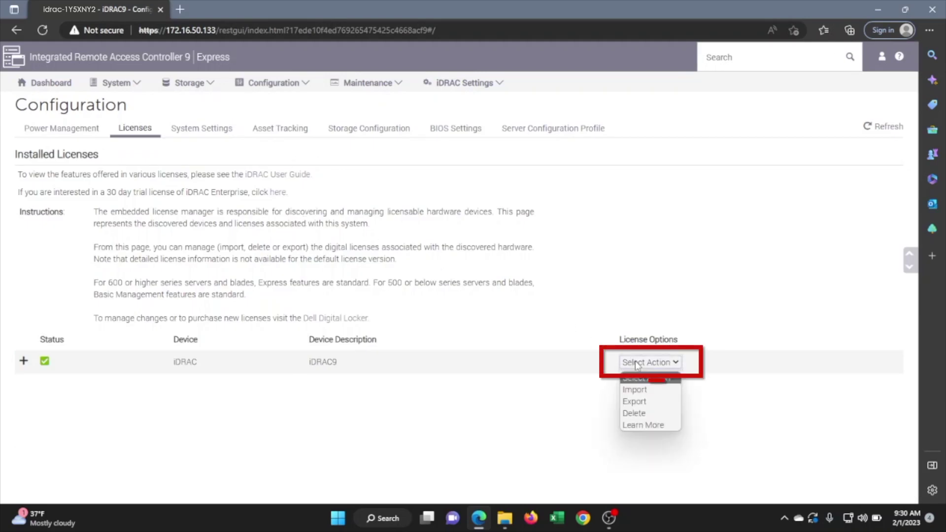
click(635, 392)
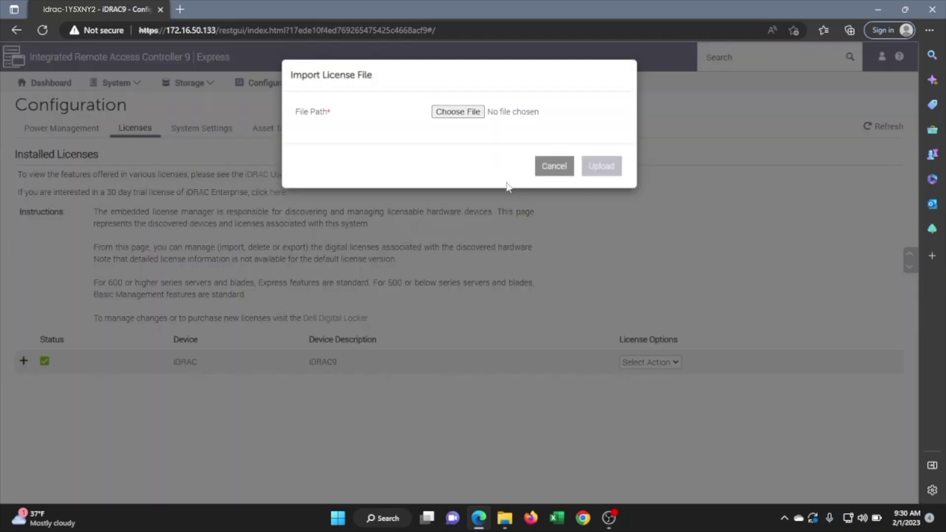
click(474, 114)
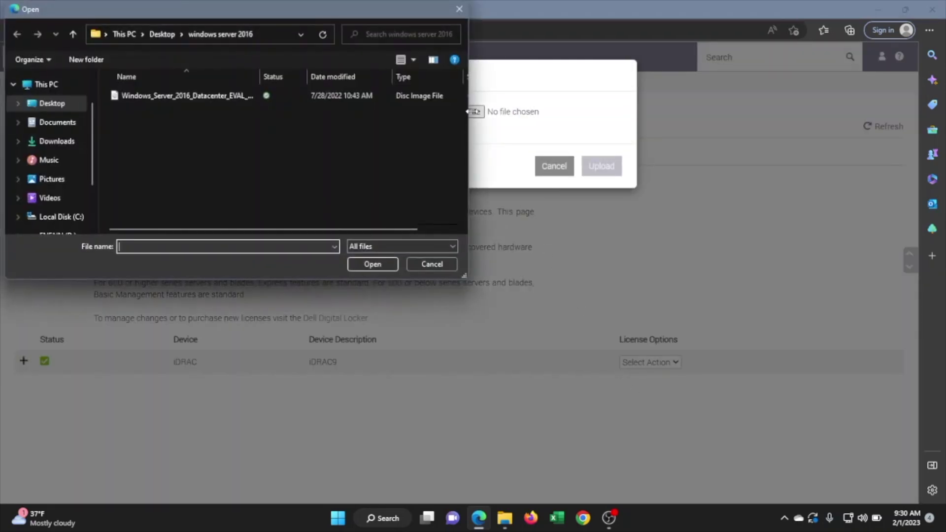
click(58, 232)
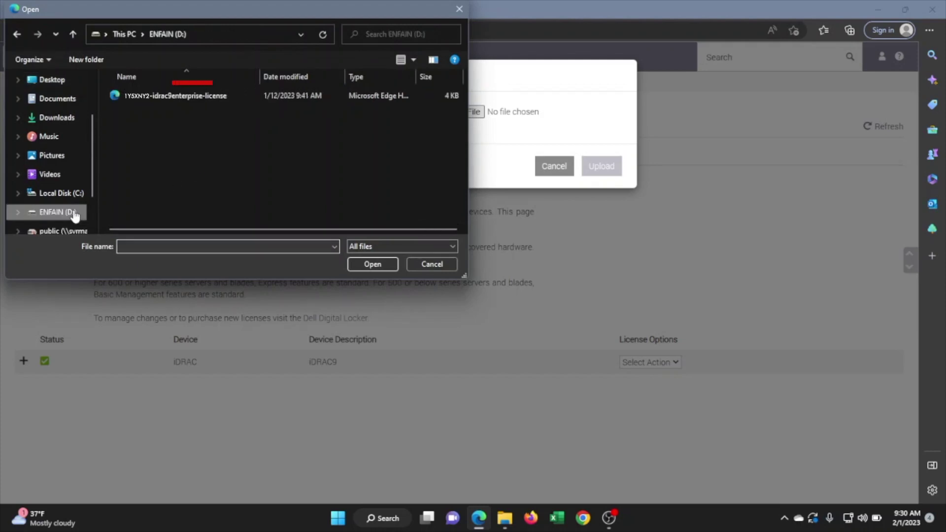
click(158, 94)
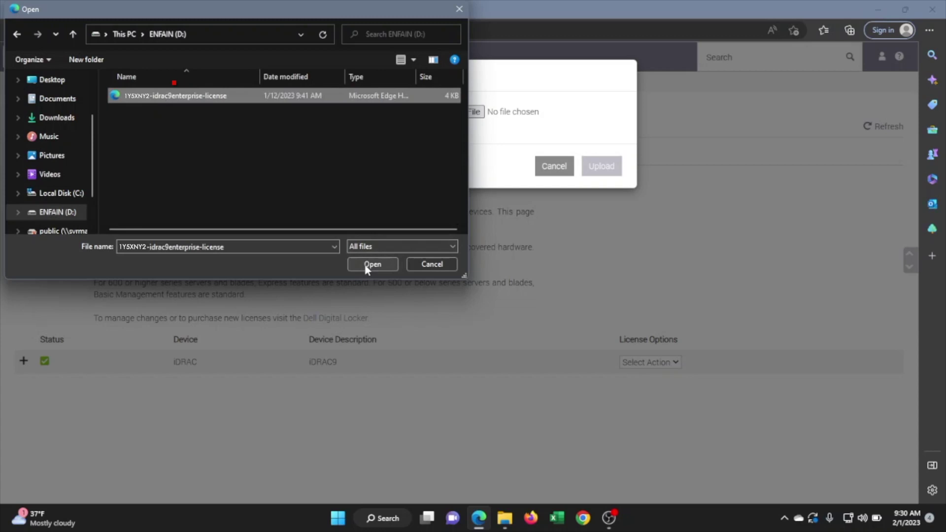
click(370, 264)
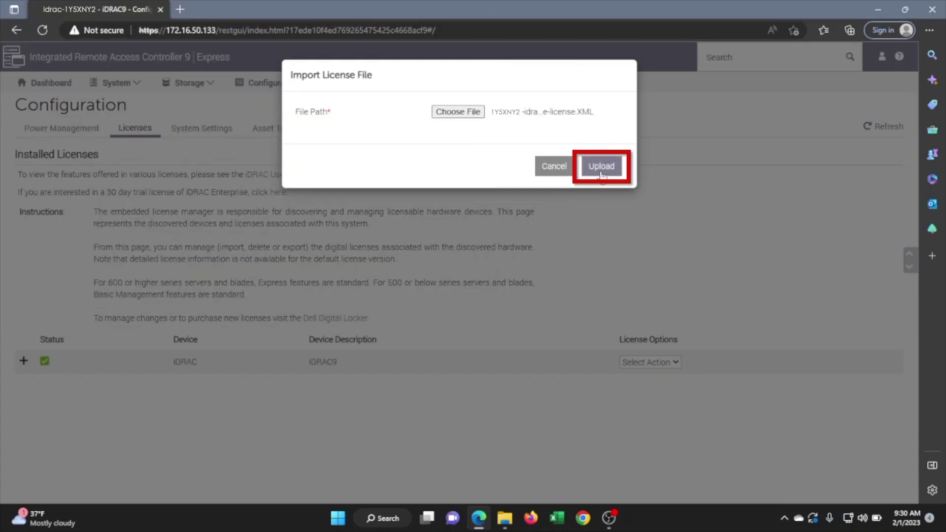
click(601, 168)
click(611, 142)
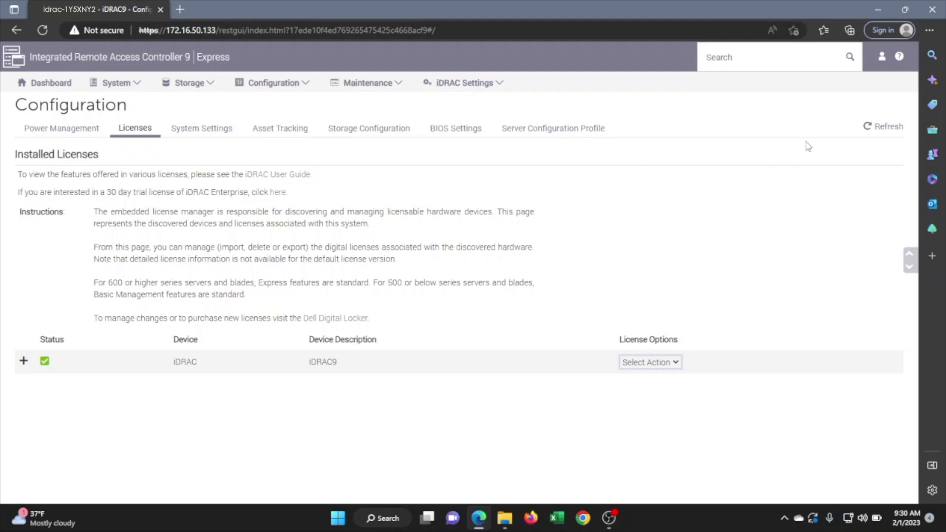
Log out of iDRAC and log back in as root with the default password.
click(883, 59)
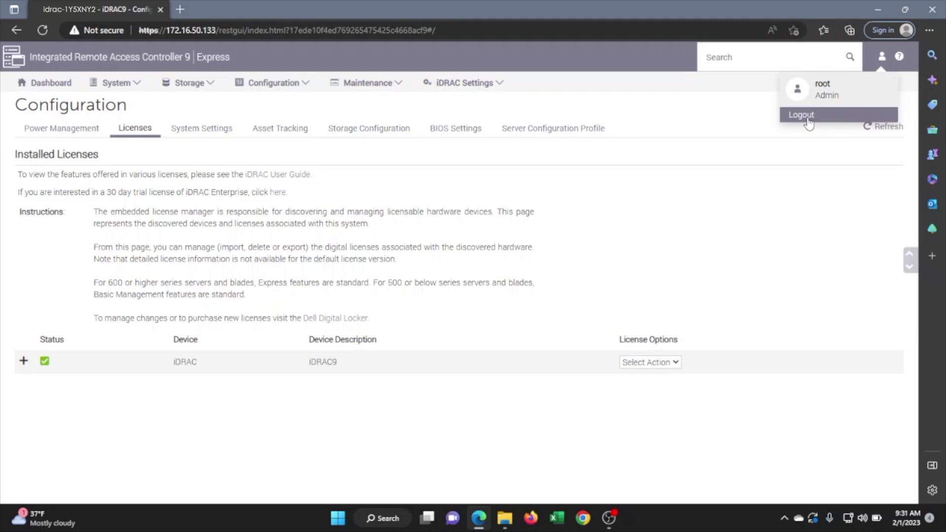
click(807, 117)
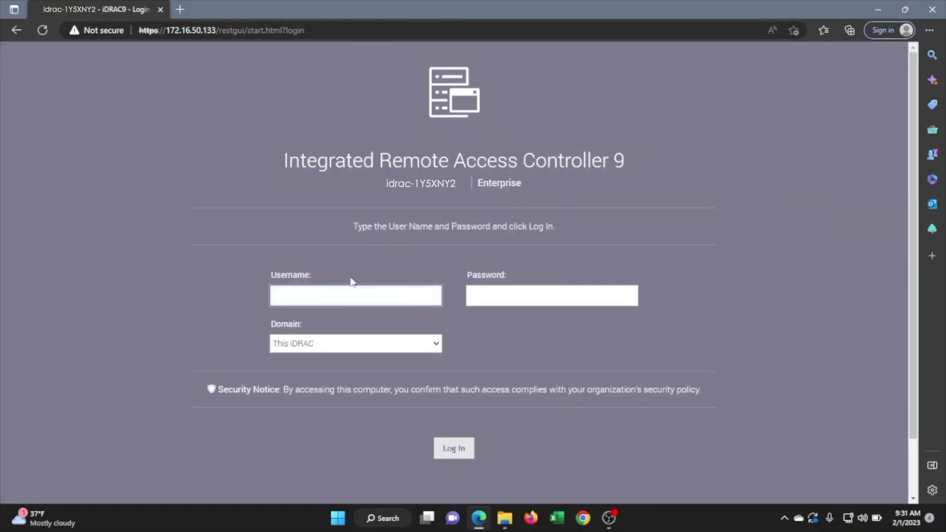
text(root)
key(Tab)
text(calvin)
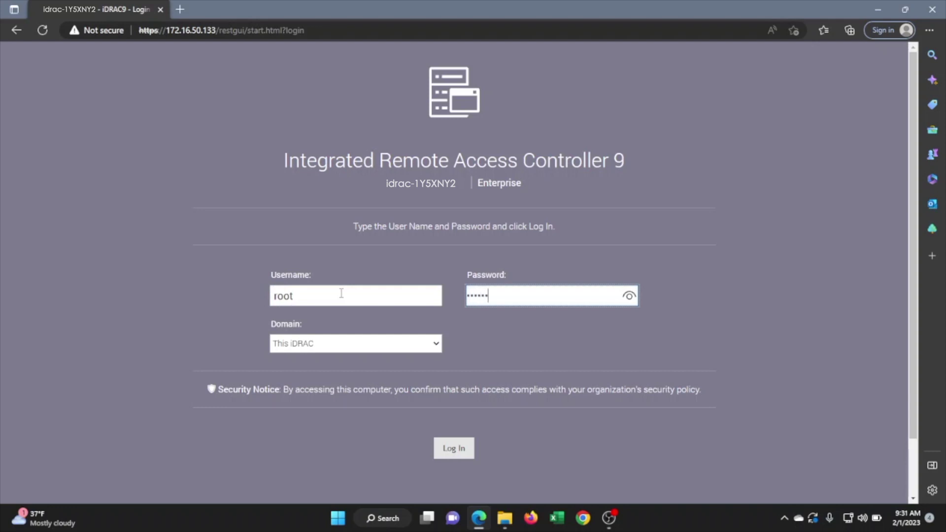
key(Return)
Keep the default password, continue to the Dashboard, and check it shows the Enterprise license.
click(253, 345)
click(450, 460)
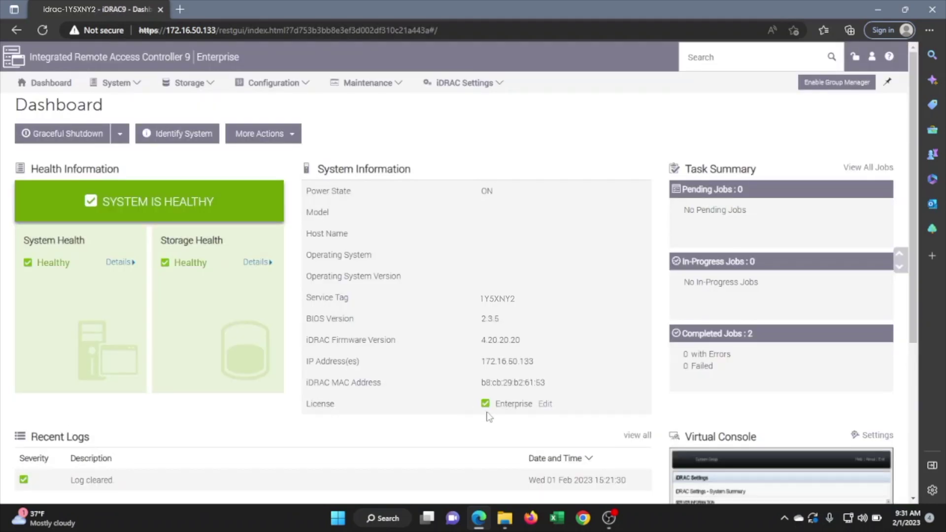
drag(494, 408, 534, 405)
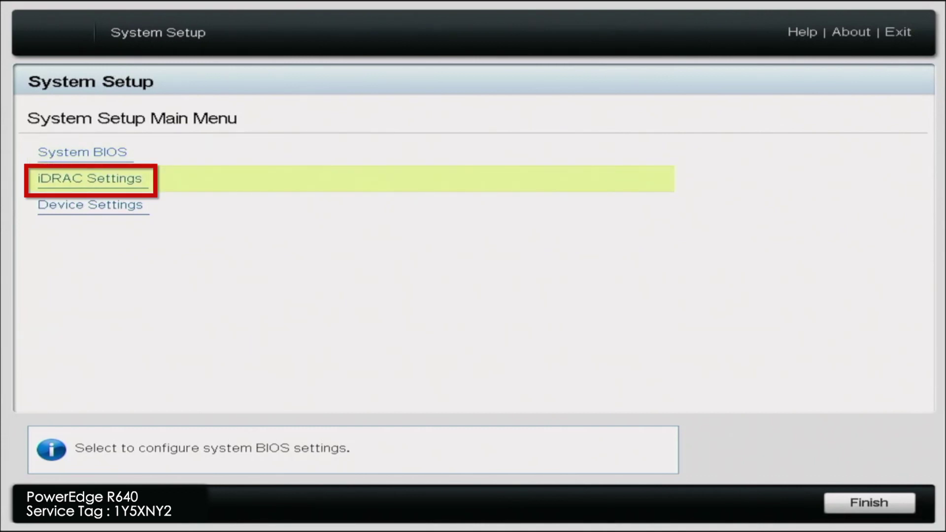
Open iDRAC Settings > System Summary to confirm the Enterprise license and DHCP enabled.
key(Return)
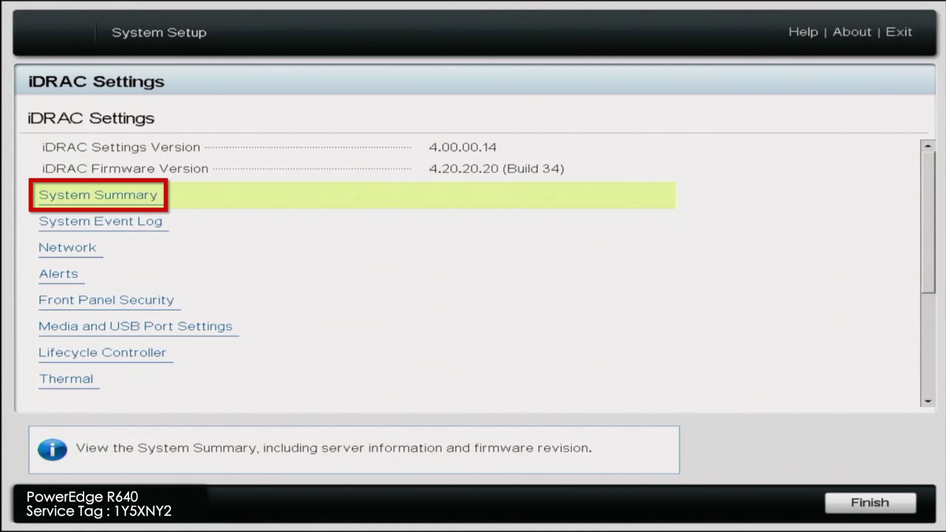
key(Return)
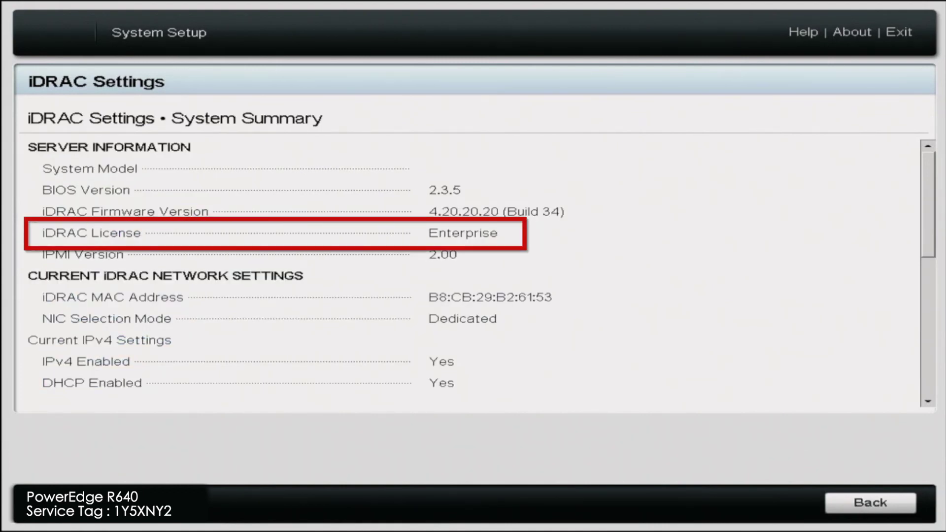